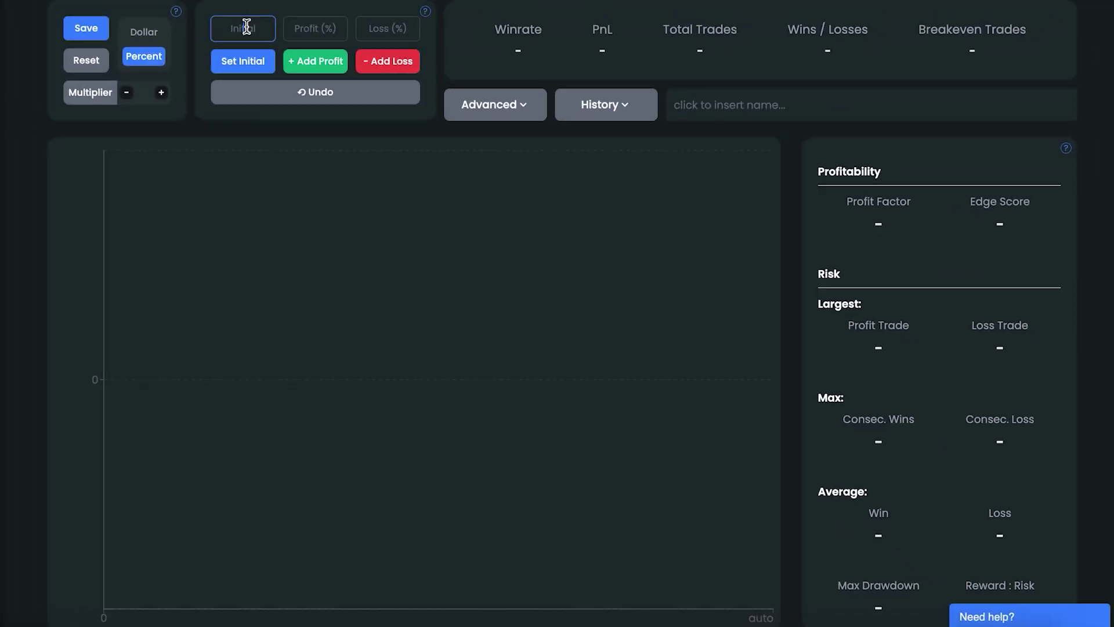
# - Set a 1000 starting balance and log the first run of 4% winning and 2% losing trades
pyautogui.click(250, 59)
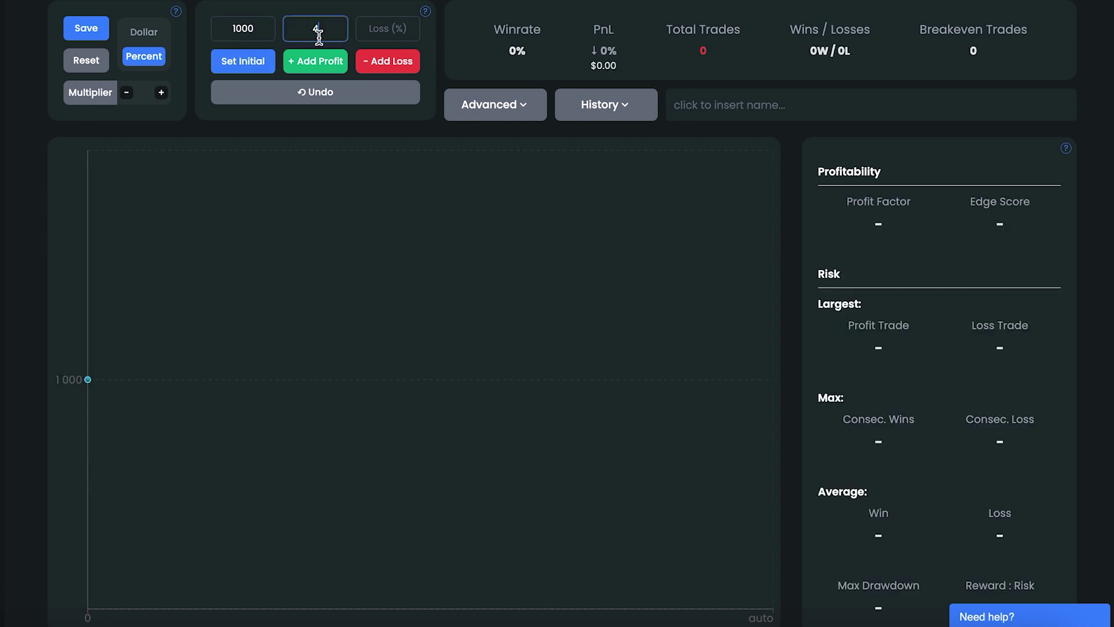
pyautogui.click(323, 69)
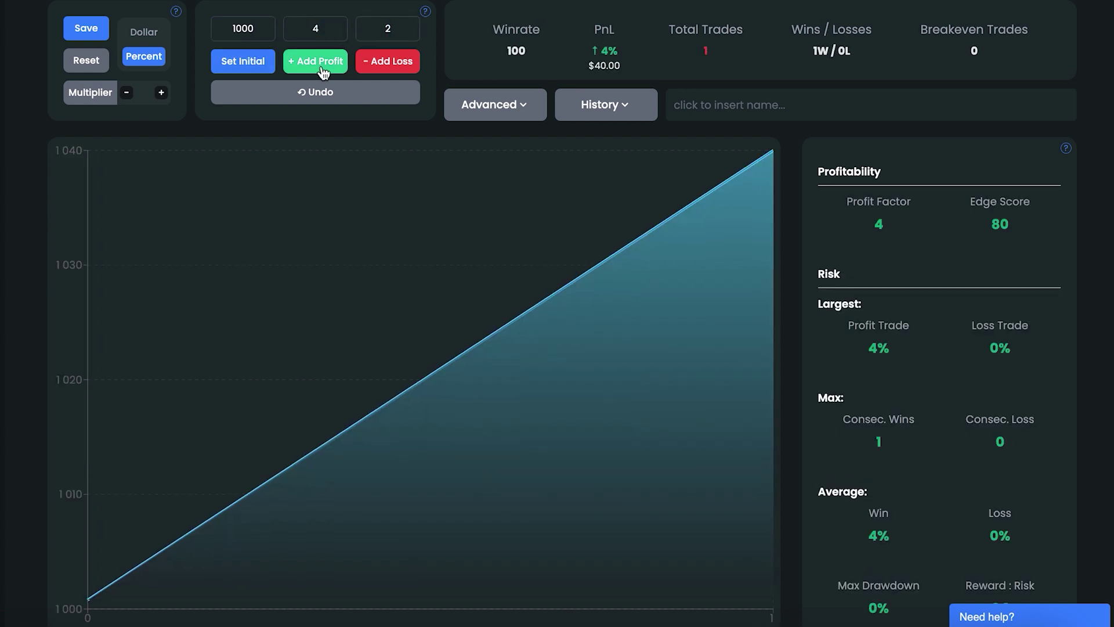
pyautogui.click(323, 70)
pyautogui.click(324, 70)
pyautogui.click(323, 70)
pyautogui.click(397, 70)
pyautogui.click(397, 70)
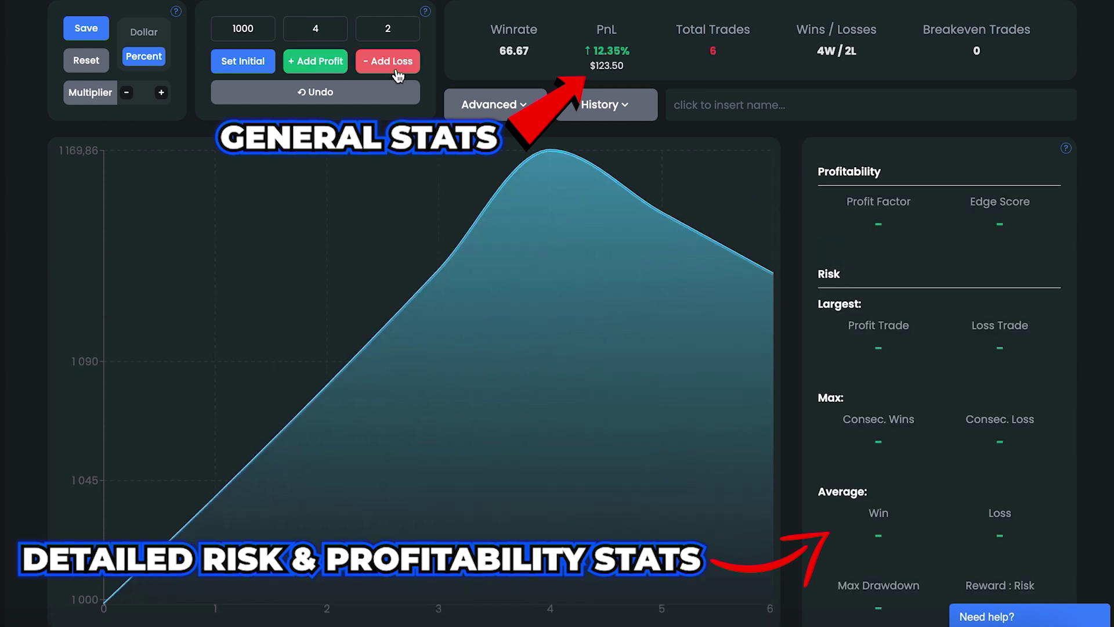
pyautogui.click(325, 66)
pyautogui.click(325, 66)
pyautogui.click(325, 66)
pyautogui.click(325, 66)
pyautogui.click(325, 66)
pyautogui.click(326, 70)
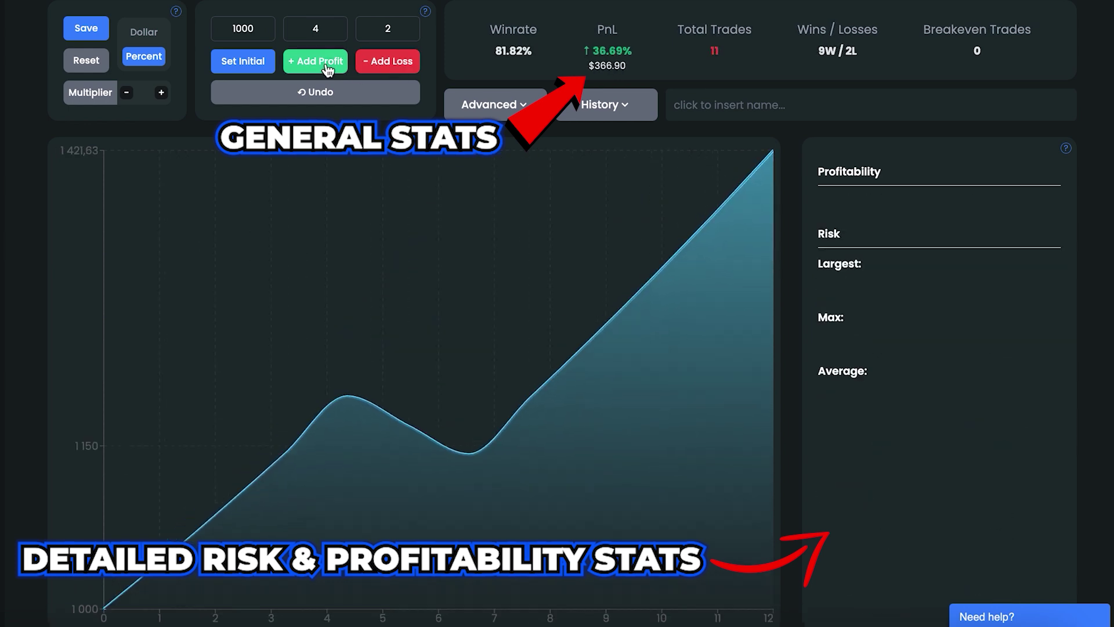
pyautogui.click(407, 68)
# - Log the remaining 4% wins and 2% losses to reach 22 trades, then open the Mar 23 entry
pyautogui.click(405, 68)
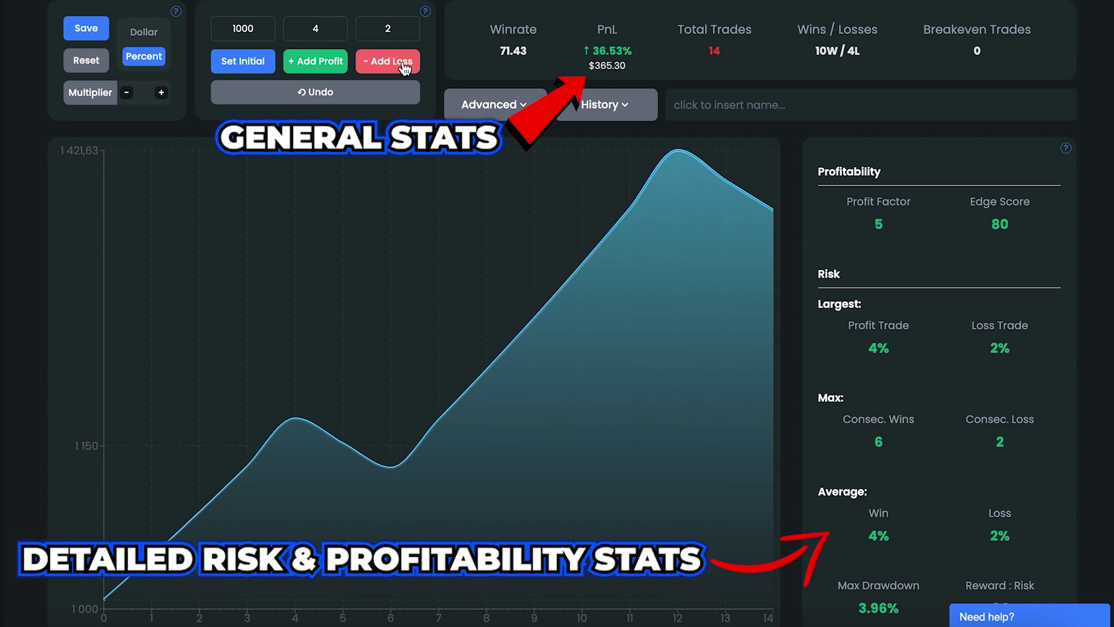
pyautogui.click(335, 75)
pyautogui.click(335, 73)
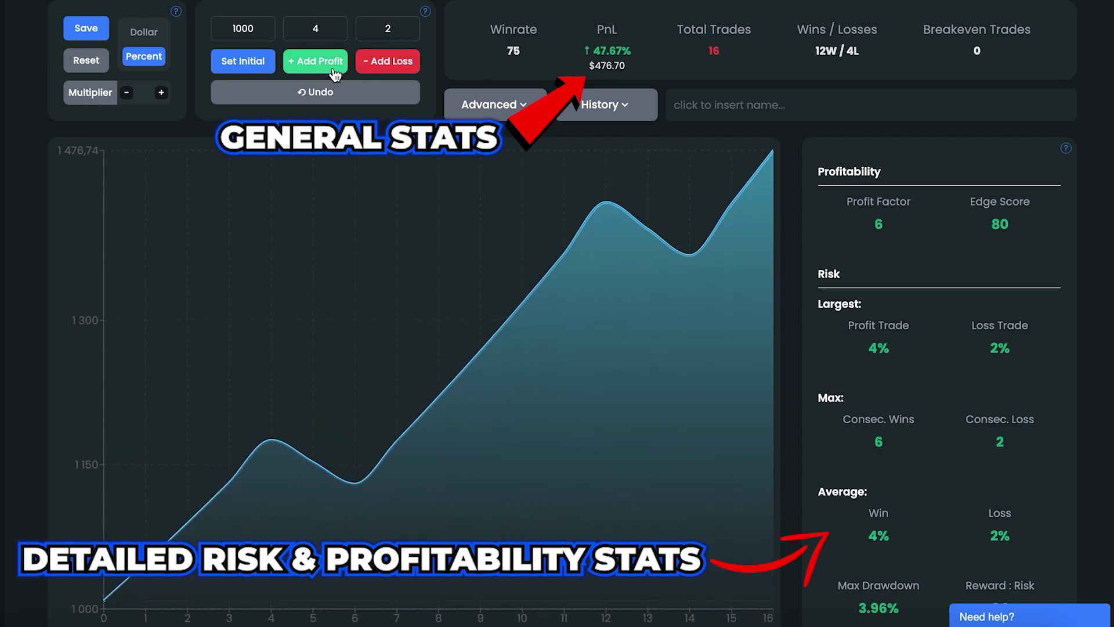
pyautogui.click(336, 72)
pyautogui.click(335, 72)
pyautogui.click(372, 73)
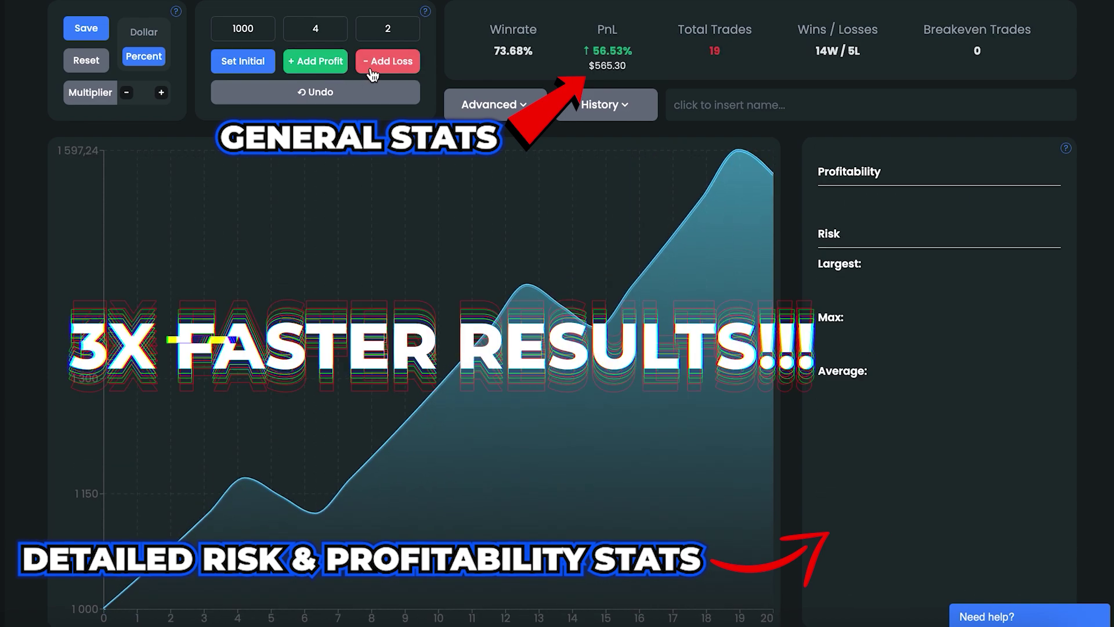
pyautogui.click(371, 73)
pyautogui.click(322, 72)
pyautogui.click(324, 74)
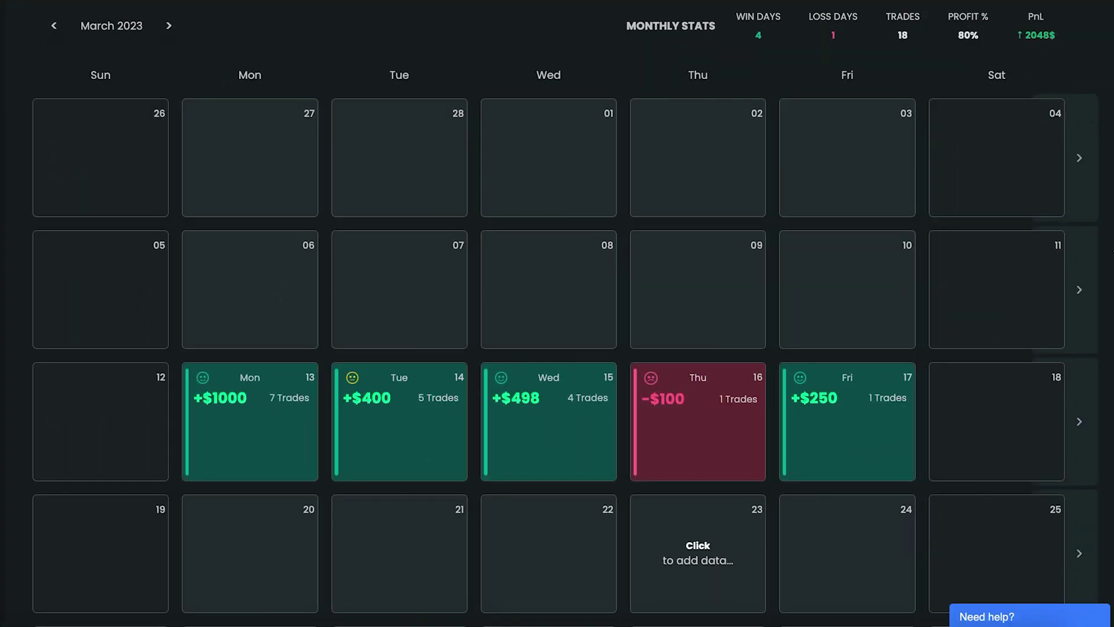
pyautogui.click(717, 566)
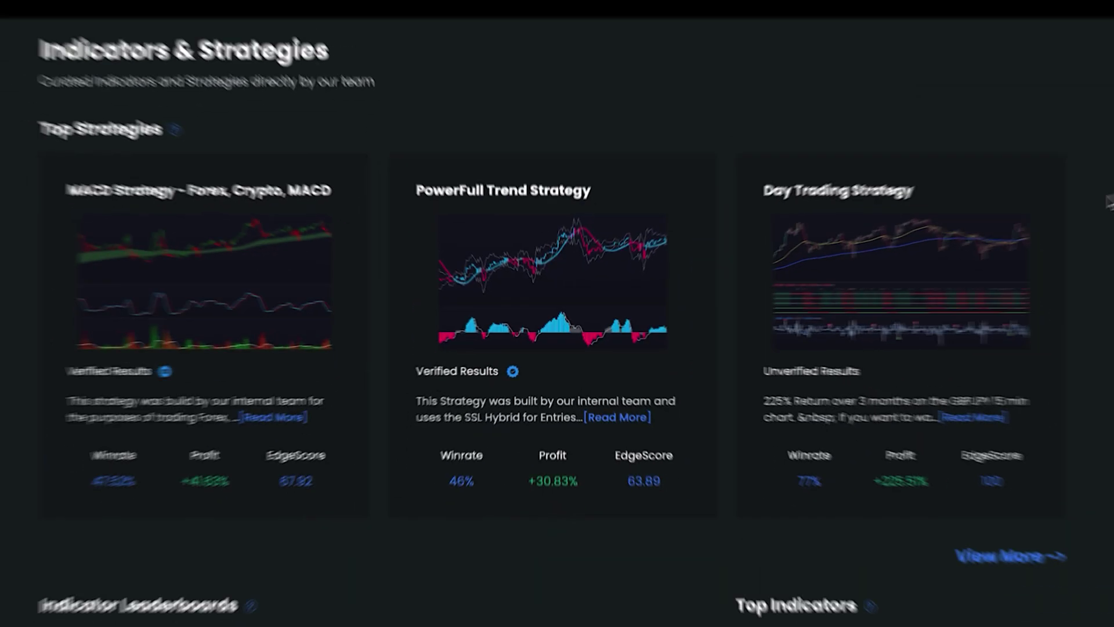
# - Show the full Indicator Leaderboards rankings, topped by QQE at 70.58% winrate
pyautogui.scroll(-2, 1105, 180)
pyautogui.scroll(-5, 1105, 179)
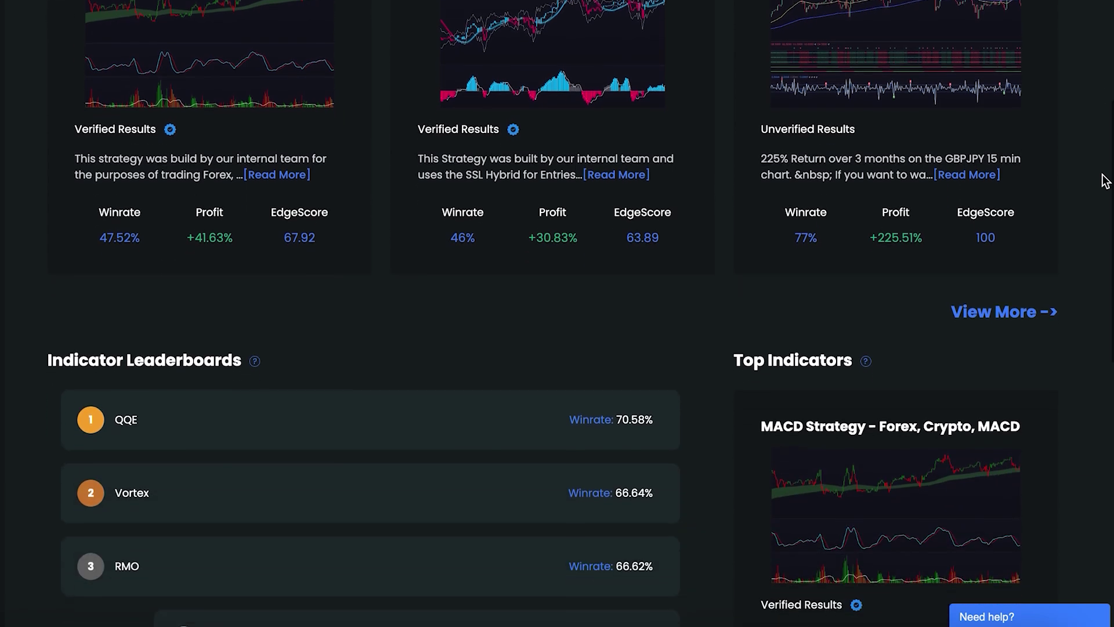
pyautogui.scroll(-2, 1104, 181)
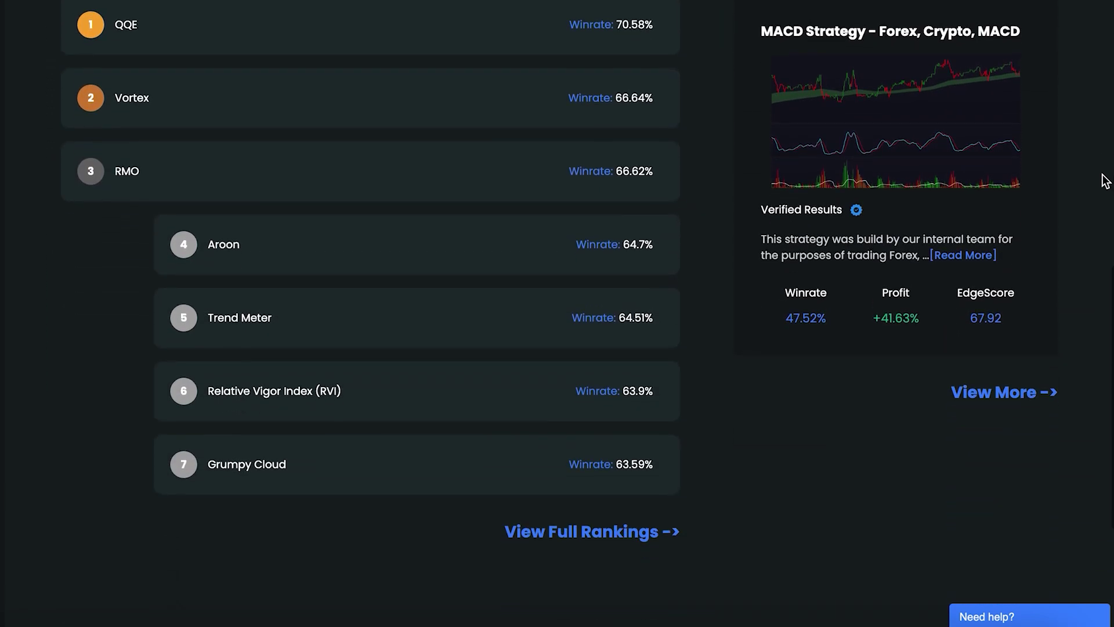
pyautogui.click(638, 431)
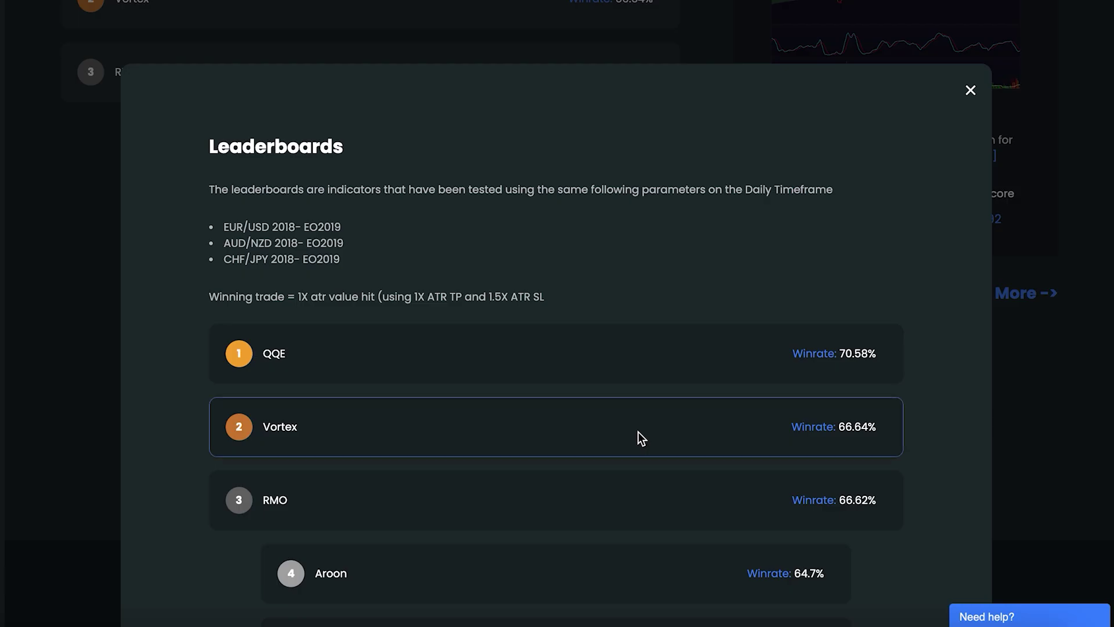
pyautogui.scroll(-1, 638, 431)
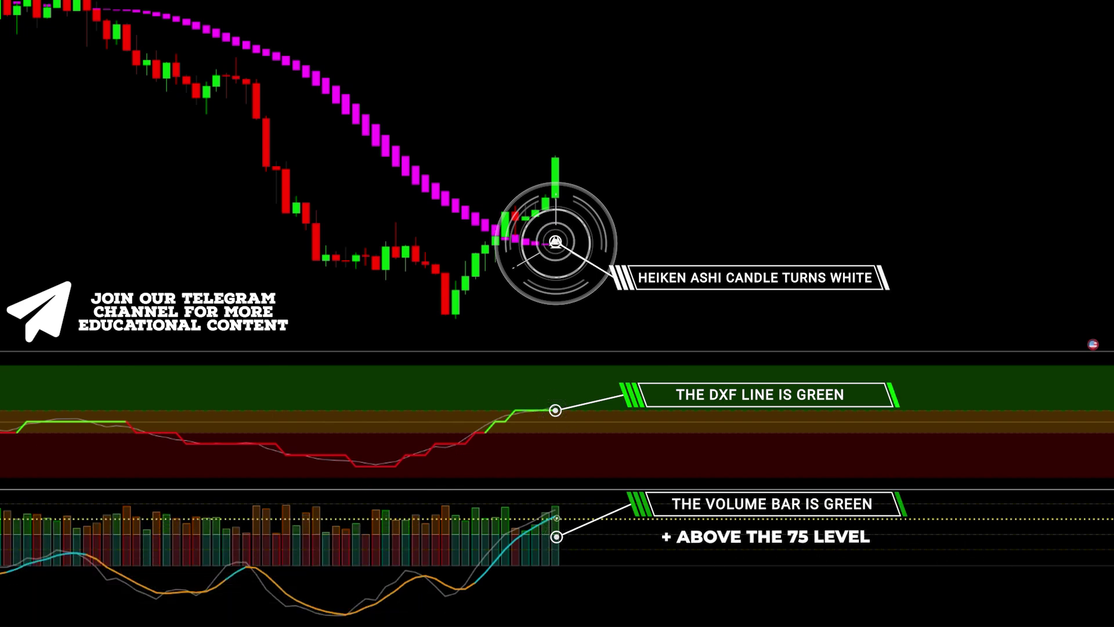
# - Place a long position on the last candle, stop below the trend line, target near 1.54 R/R
pyautogui.click(555, 157)
pyautogui.moveTo(558, 233); pyautogui.dragTo(558, 249)
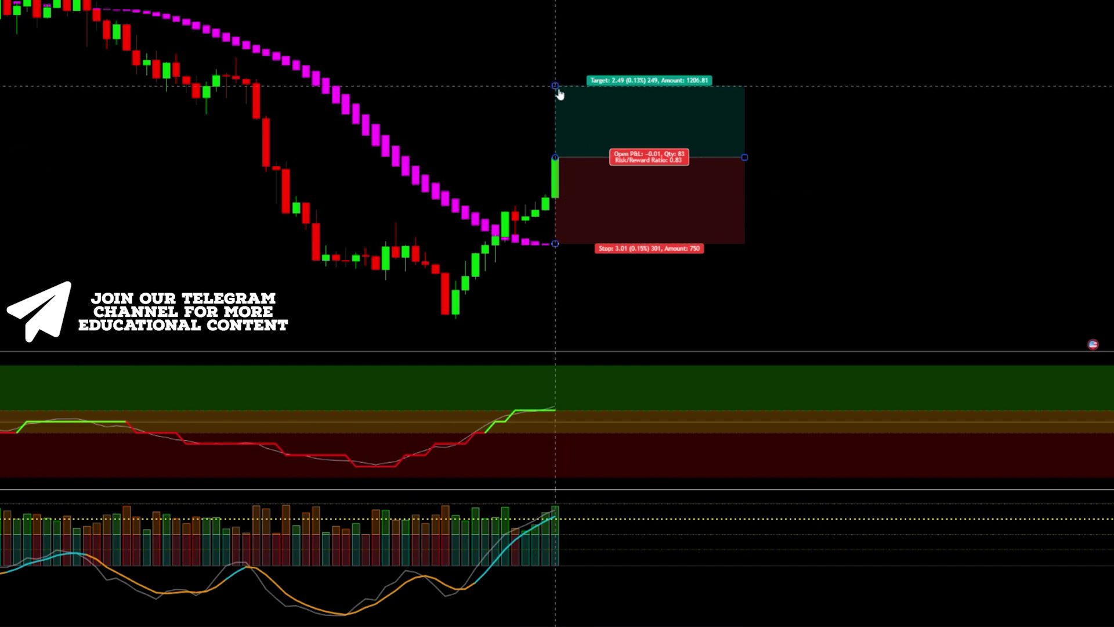
pyautogui.moveTo(557, 91); pyautogui.dragTo(555, 29)
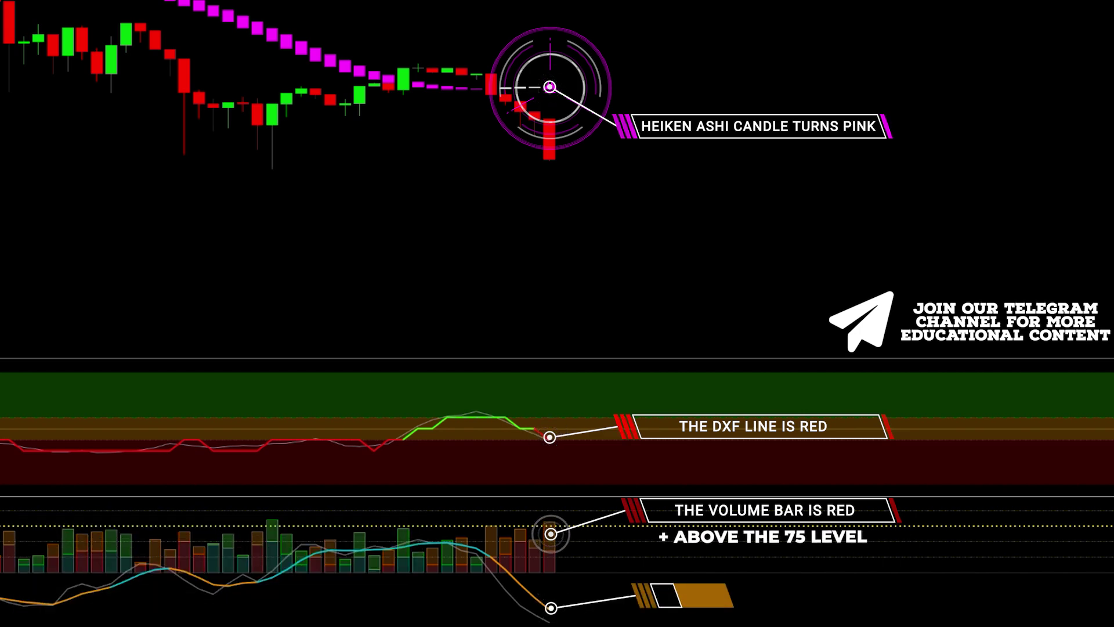
# - Place a short position on the last red candle, stop above the trend line, target extended lower
pyautogui.click(549, 159)
pyautogui.moveTo(554, 108); pyautogui.dragTo(551, 72)
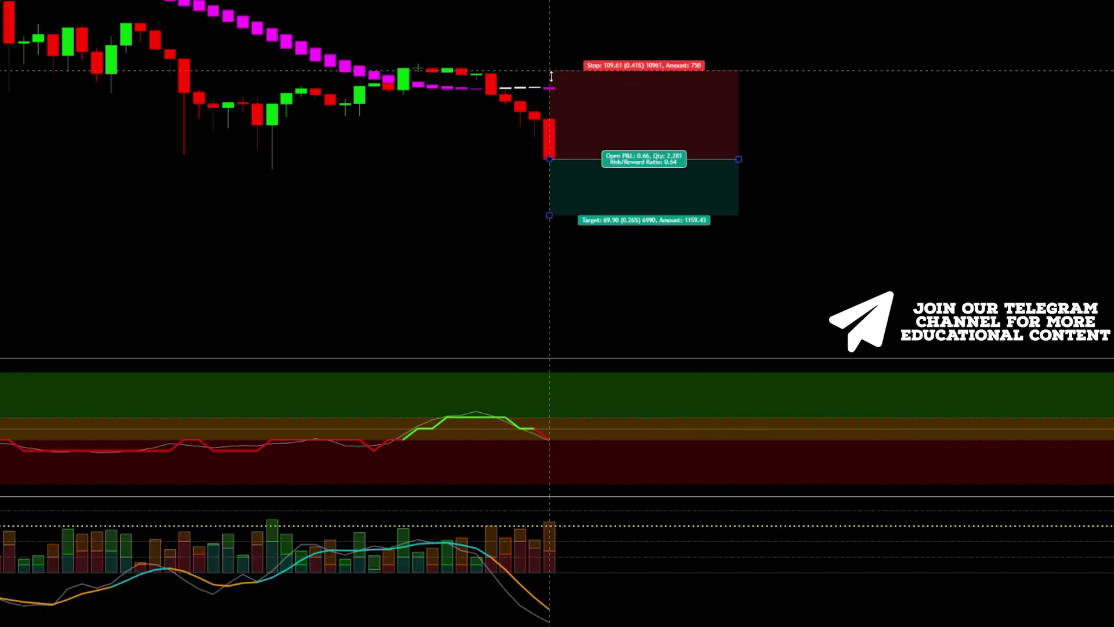
pyautogui.moveTo(557, 216); pyautogui.dragTo(557, 293)
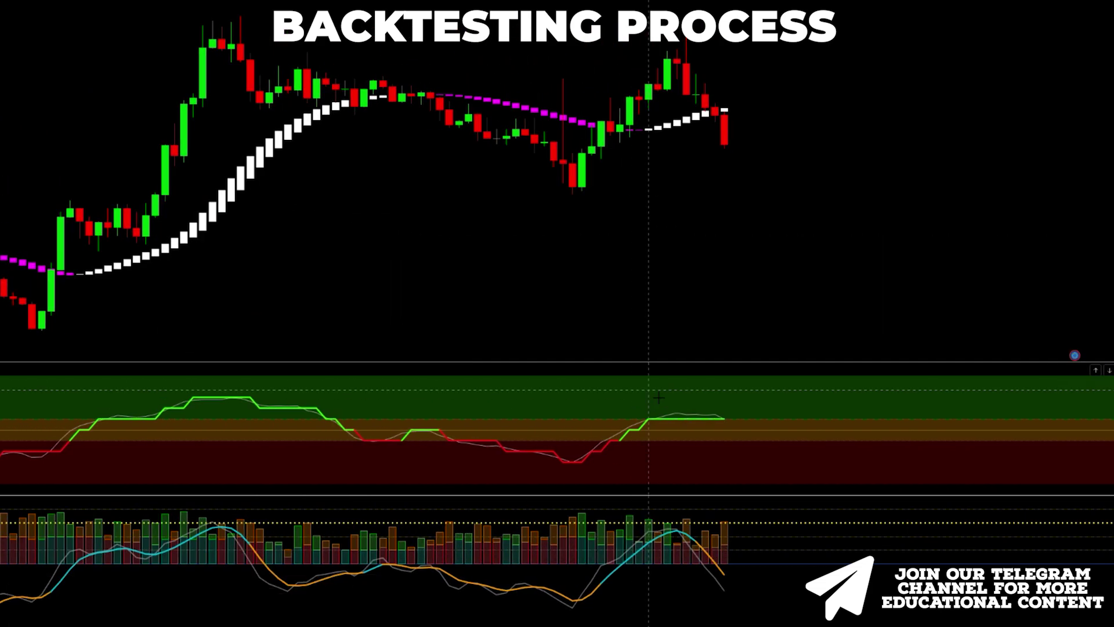
# - Place long positions at the two latest signal candles during the replay
pyautogui.click(658, 87)
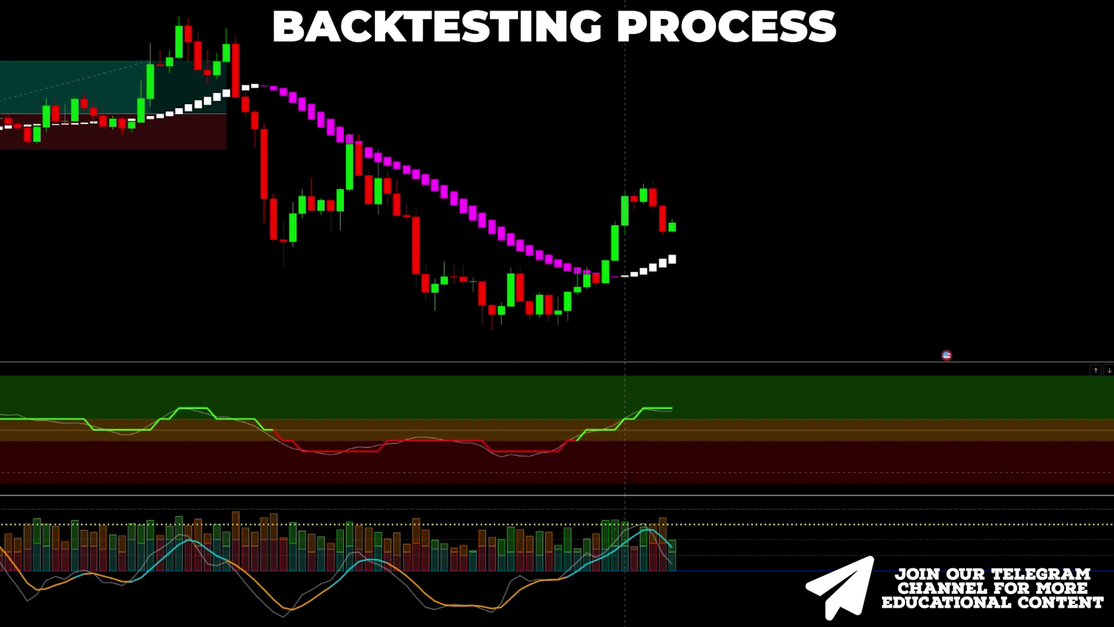
pyautogui.click(625, 195)
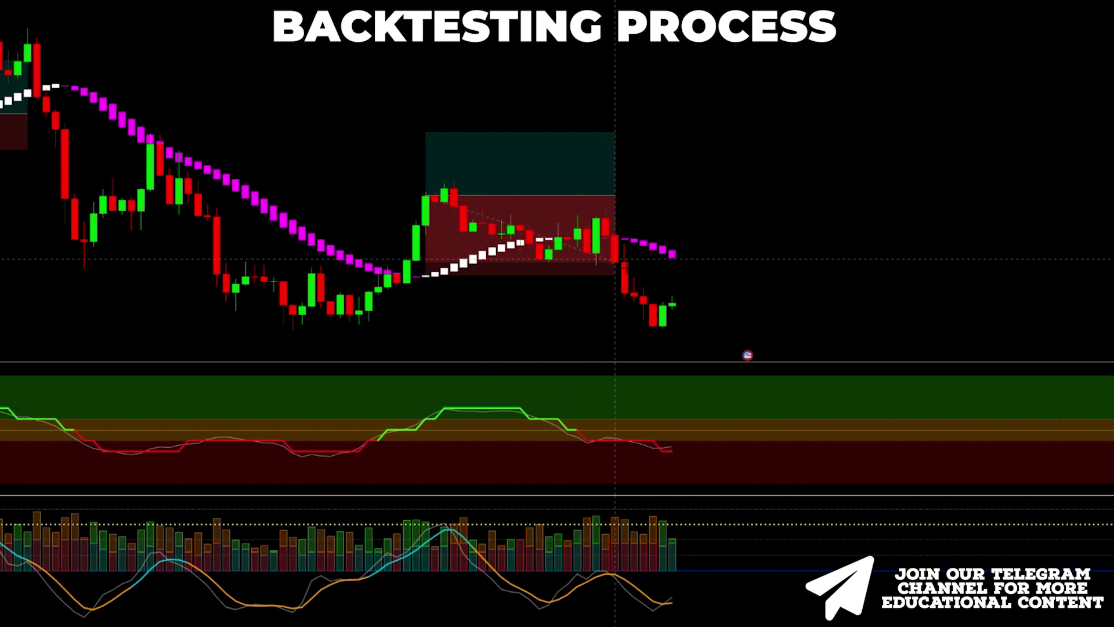